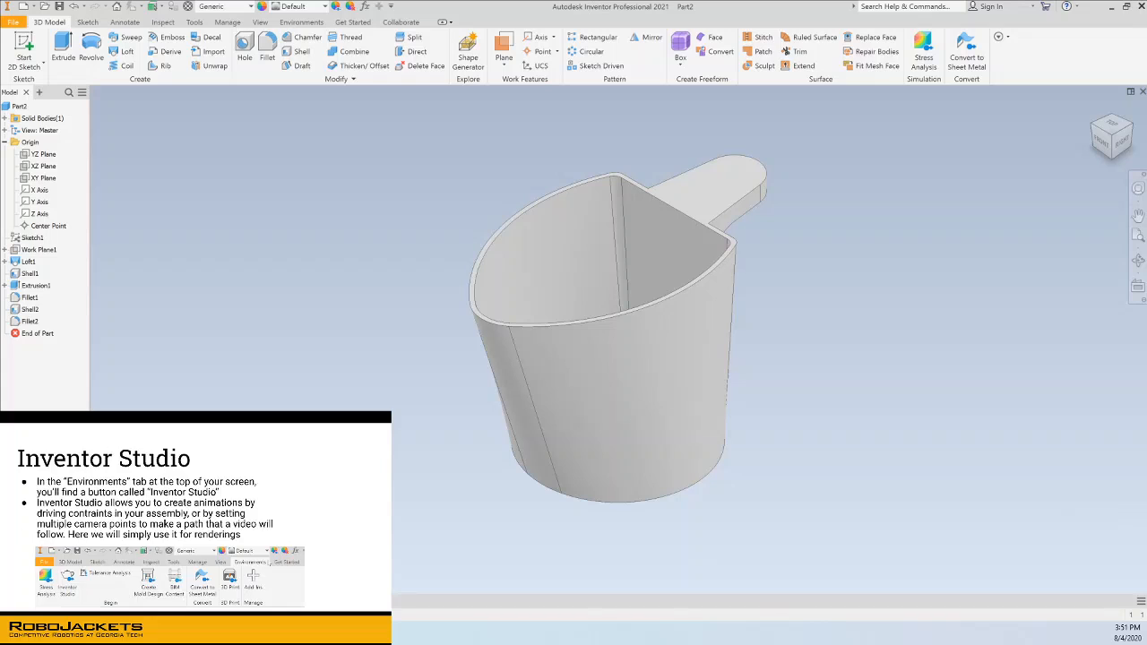
Select the whole cup body and examine the appearances available for it, leaving the list without choosing one.
left_click(686, 199)
left_click_drag(386, 125, 828, 557)
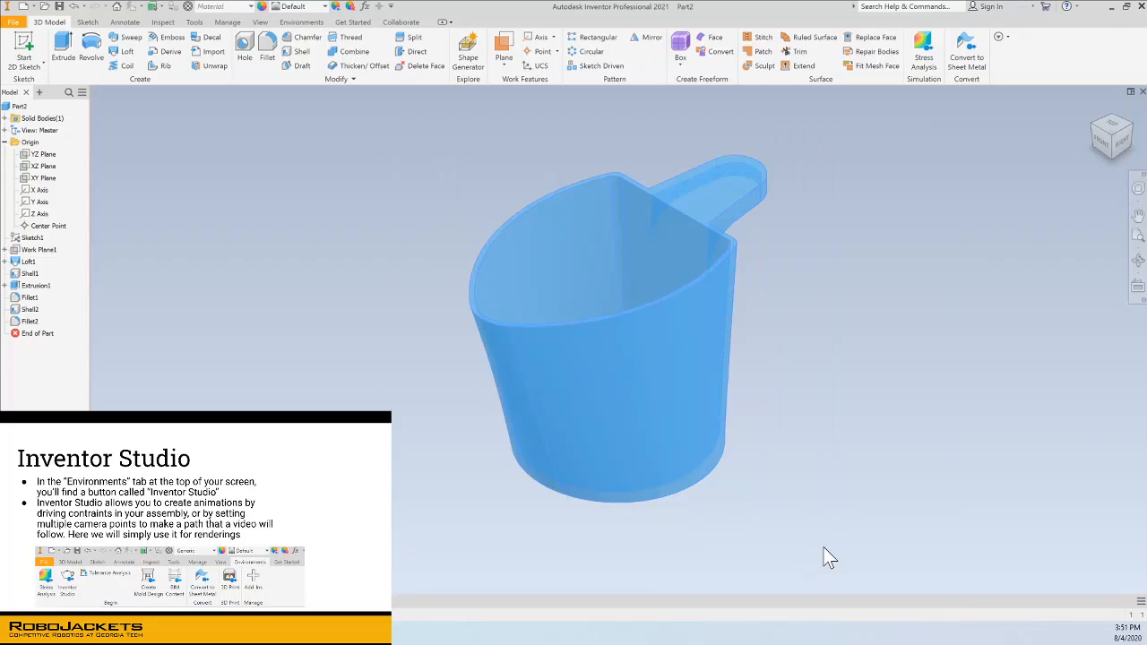
left_click(315, 8)
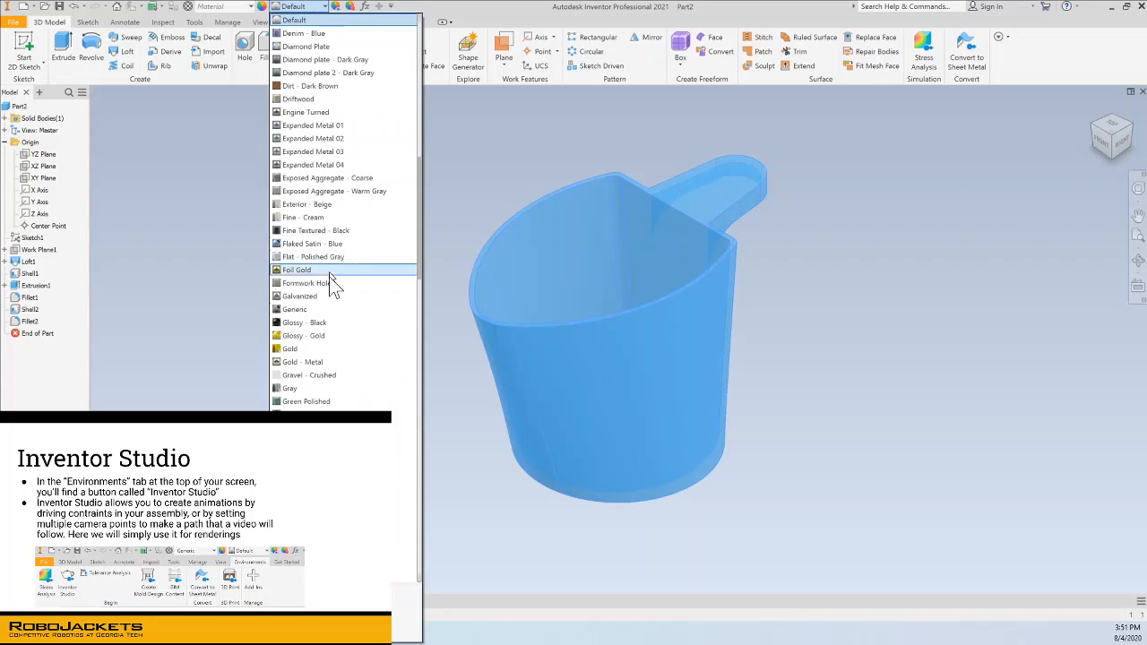
scroll(339, 350, "down", 20)
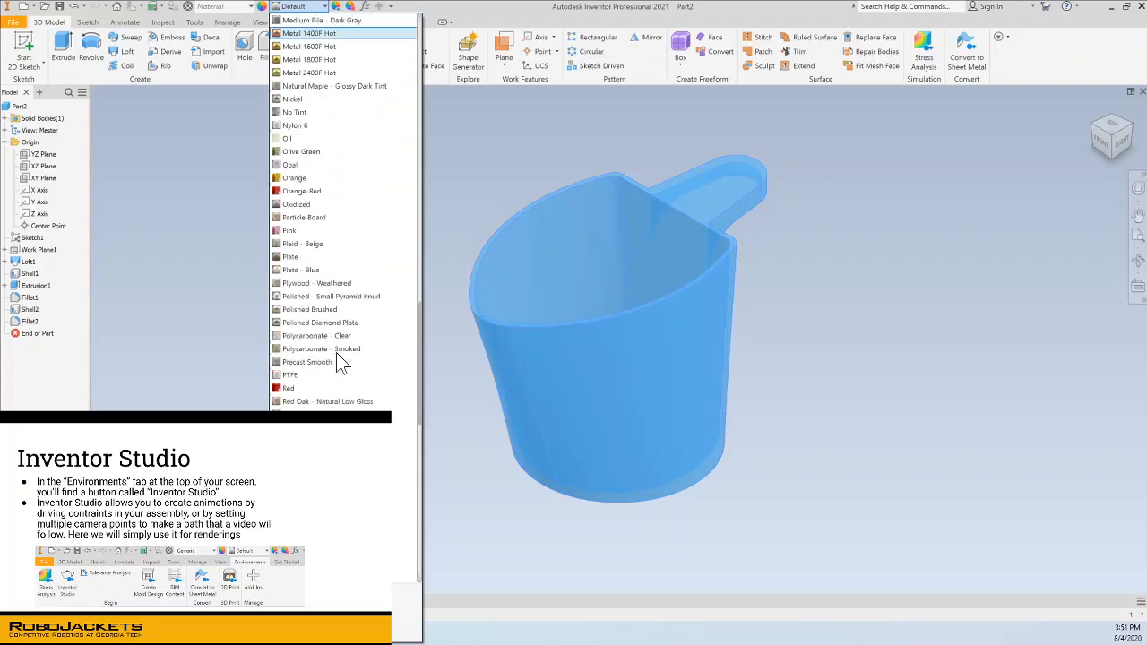
scroll(337, 354, "up", 10)
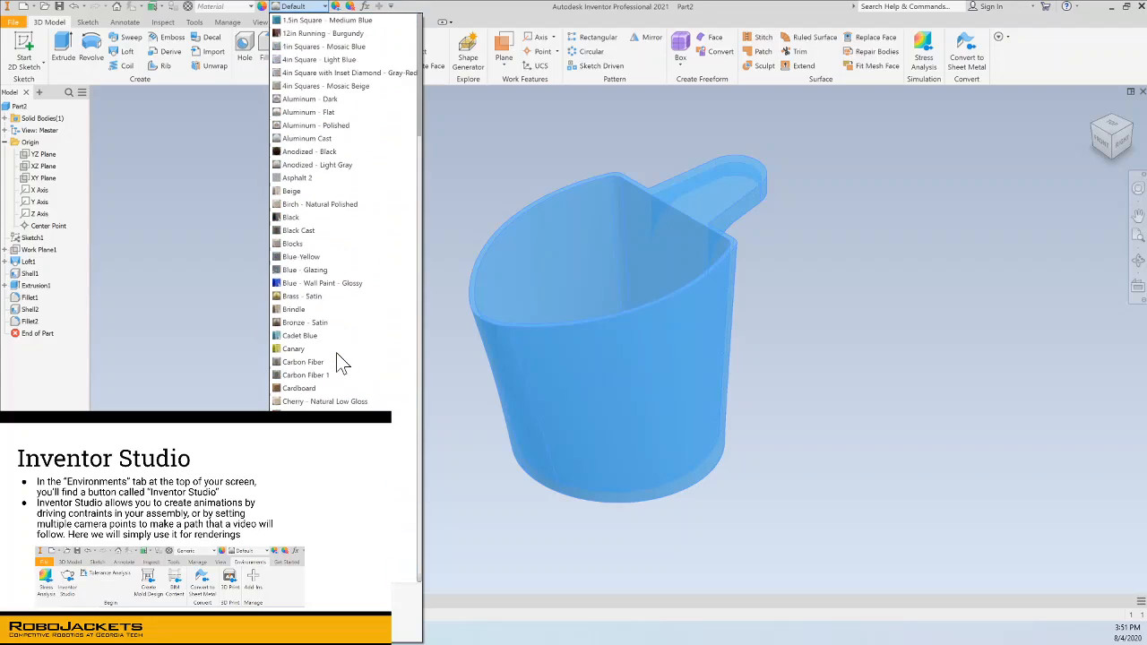
scroll(339, 356, "up", 15)
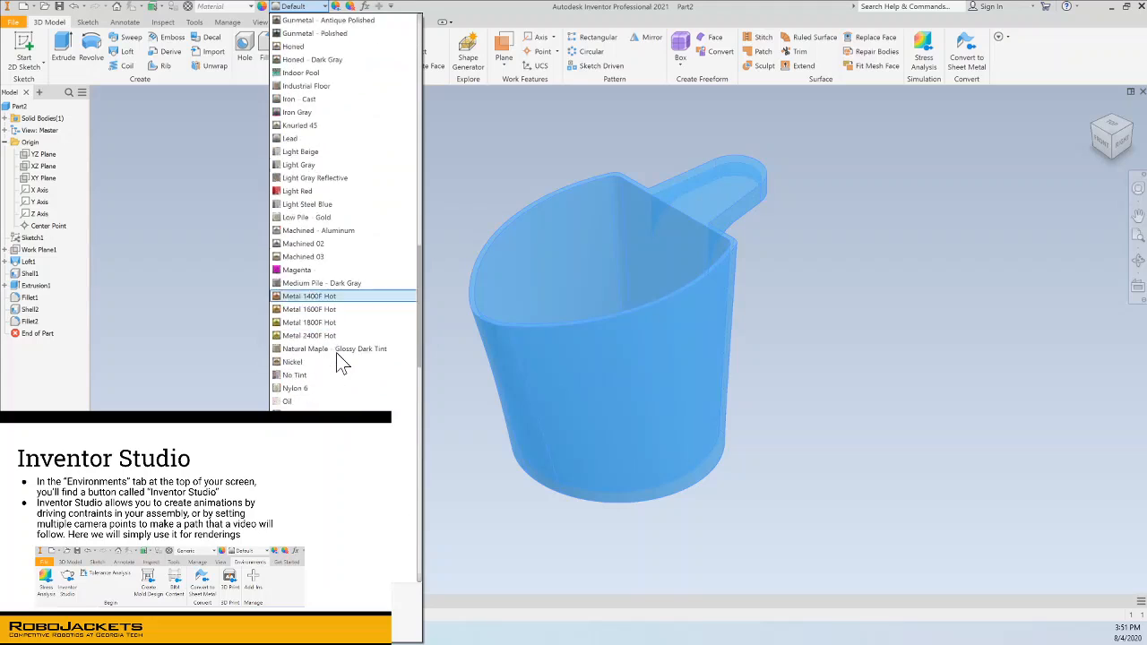
scroll(336, 352, "up", 12)
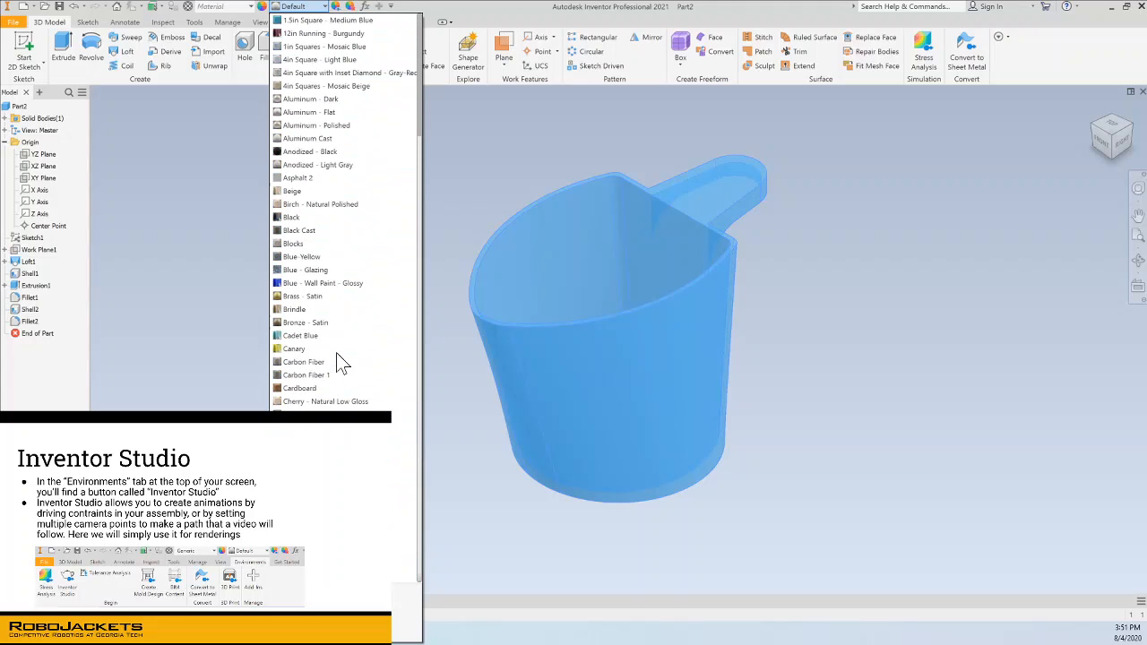
scroll(333, 369, "down", 3)
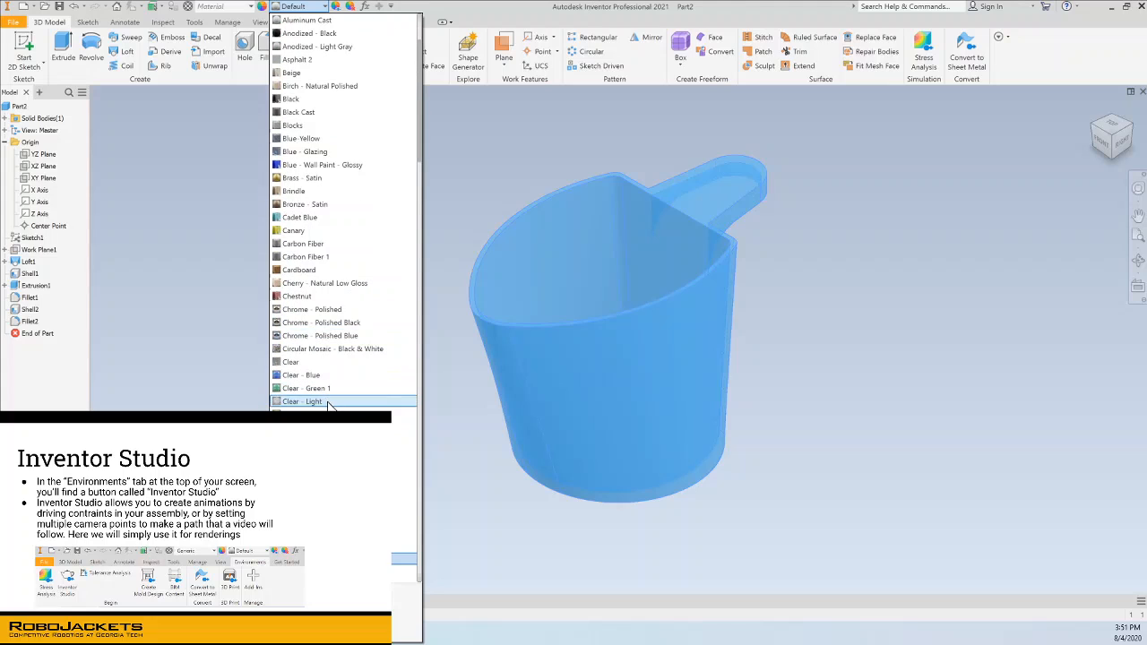
key("Escape")
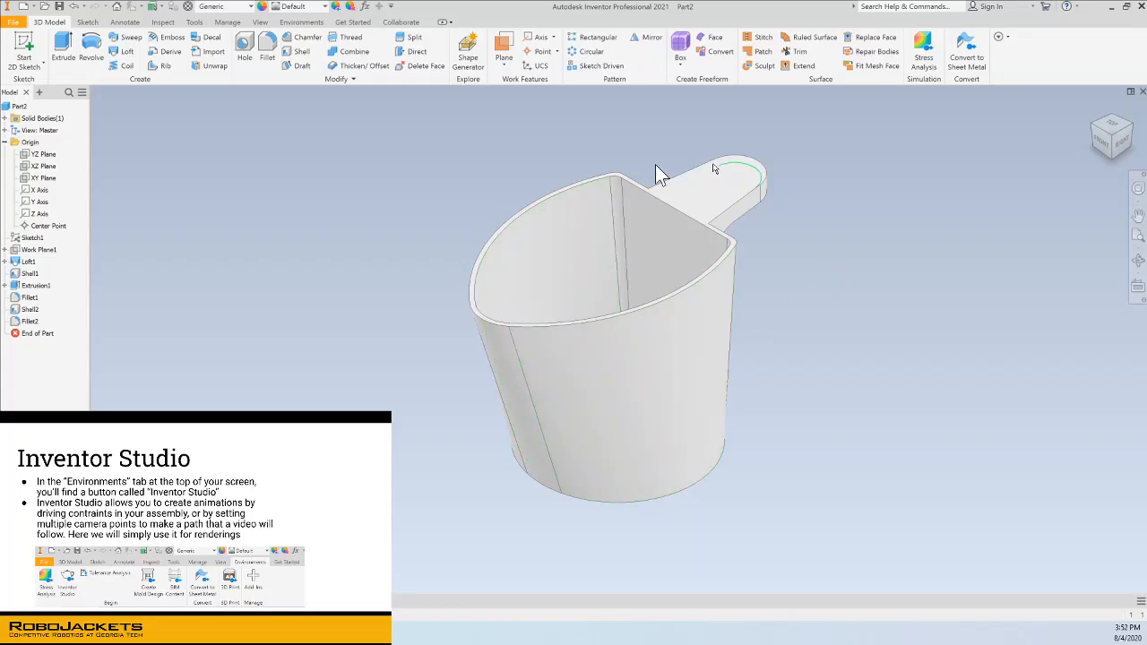
Enter the Inventor Studio environment and set up an image render 1920 wide by 1080 high.
left_click(301, 23)
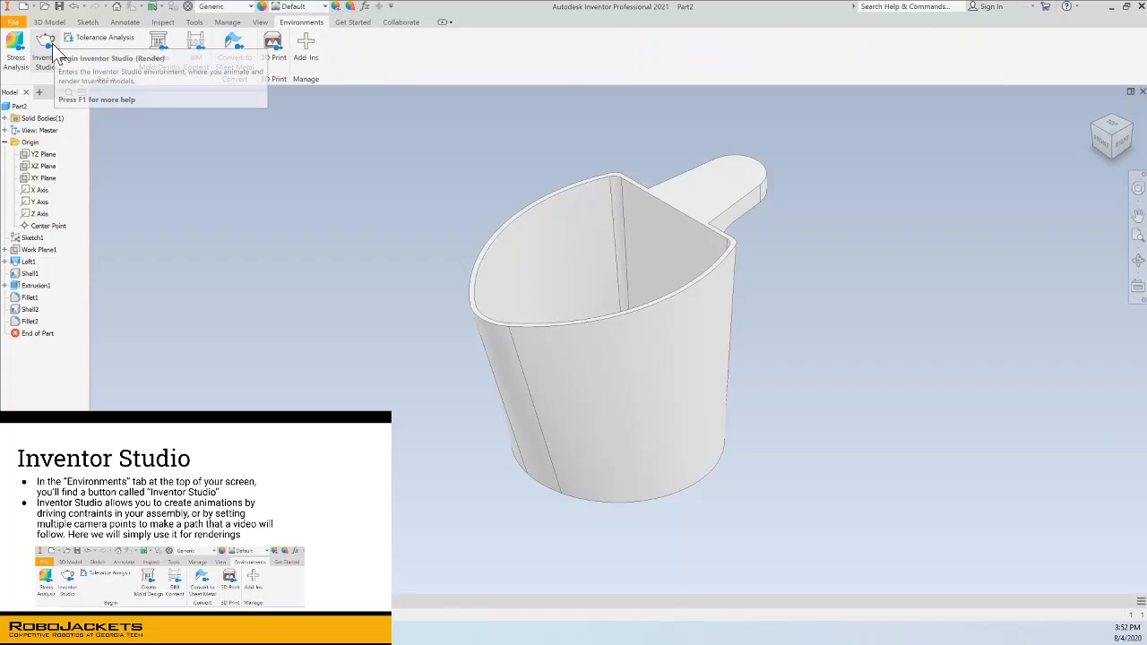
left_click(49, 45)
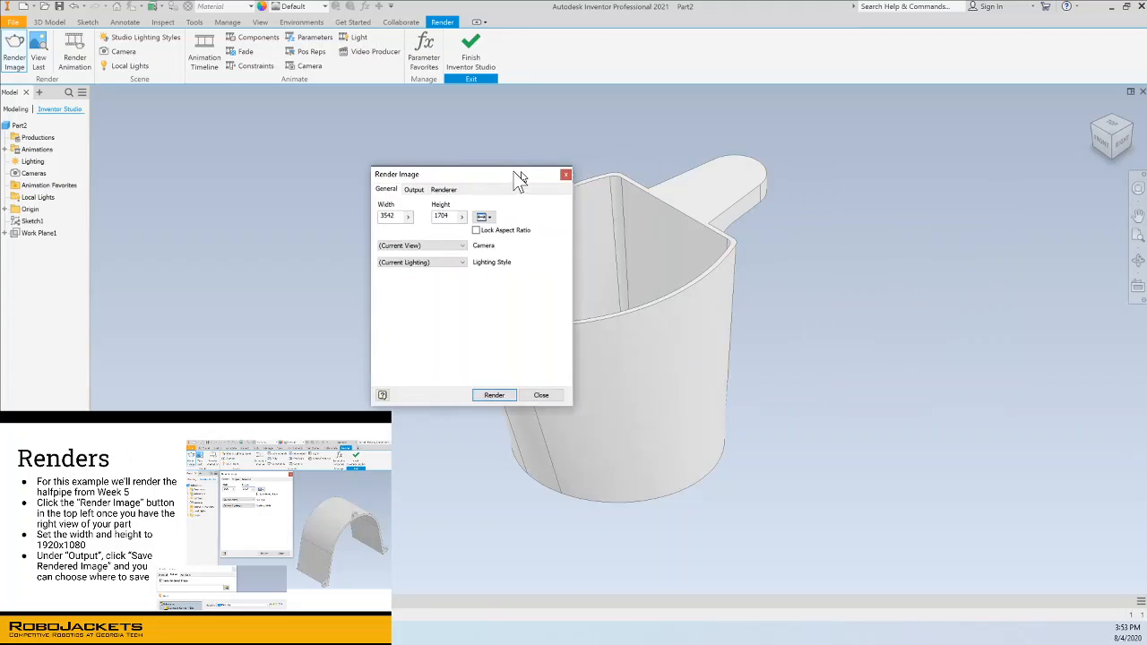
left_click_drag(517, 174, 362, 182)
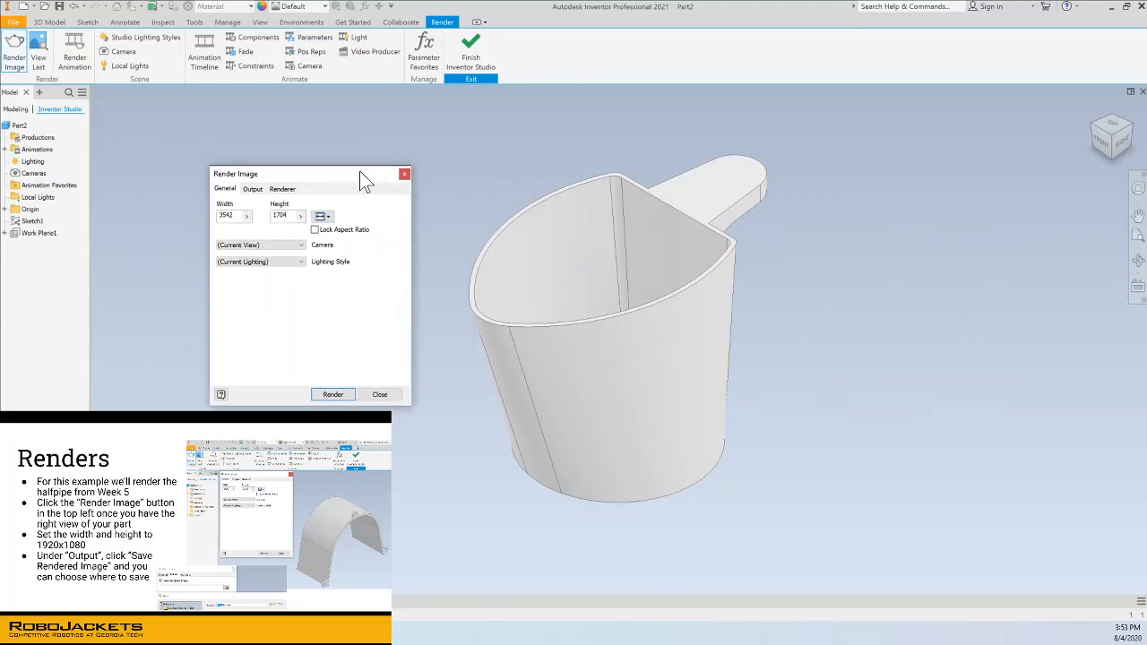
double_click(229, 216)
type("1920")
key("Tab")
type("10")
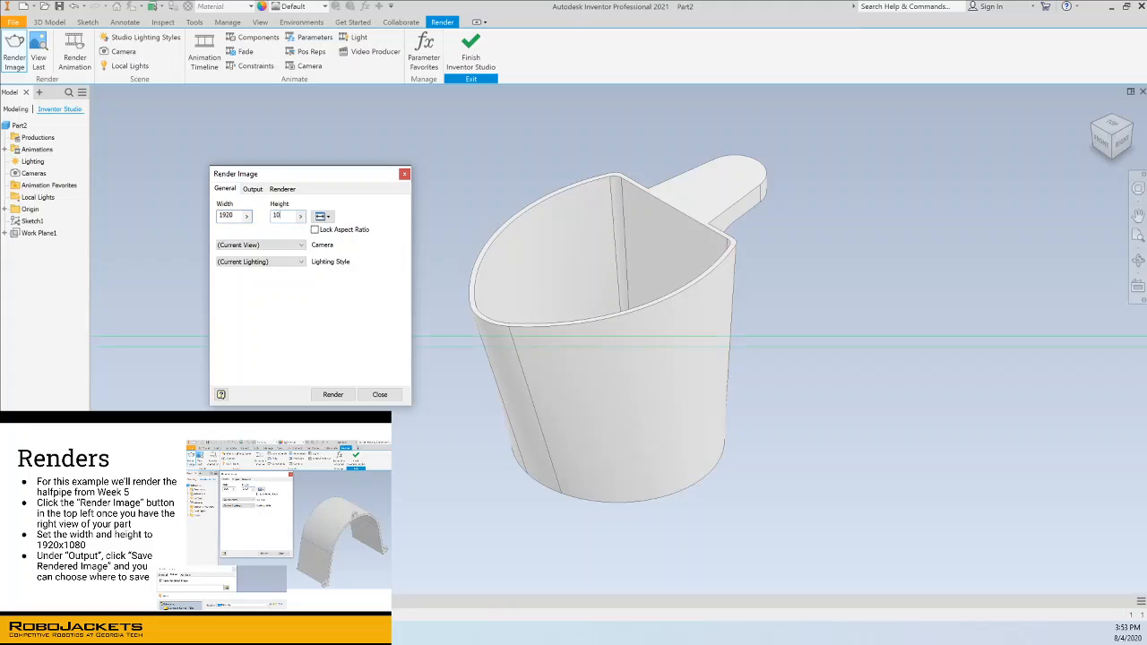
type("80")
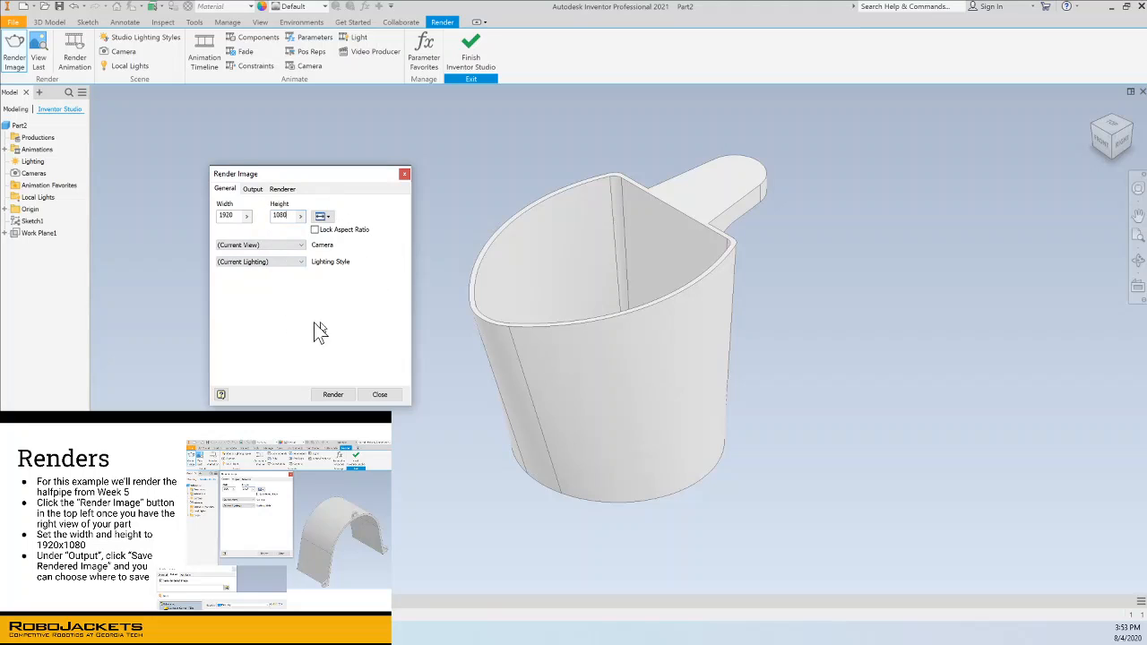
left_click(254, 192)
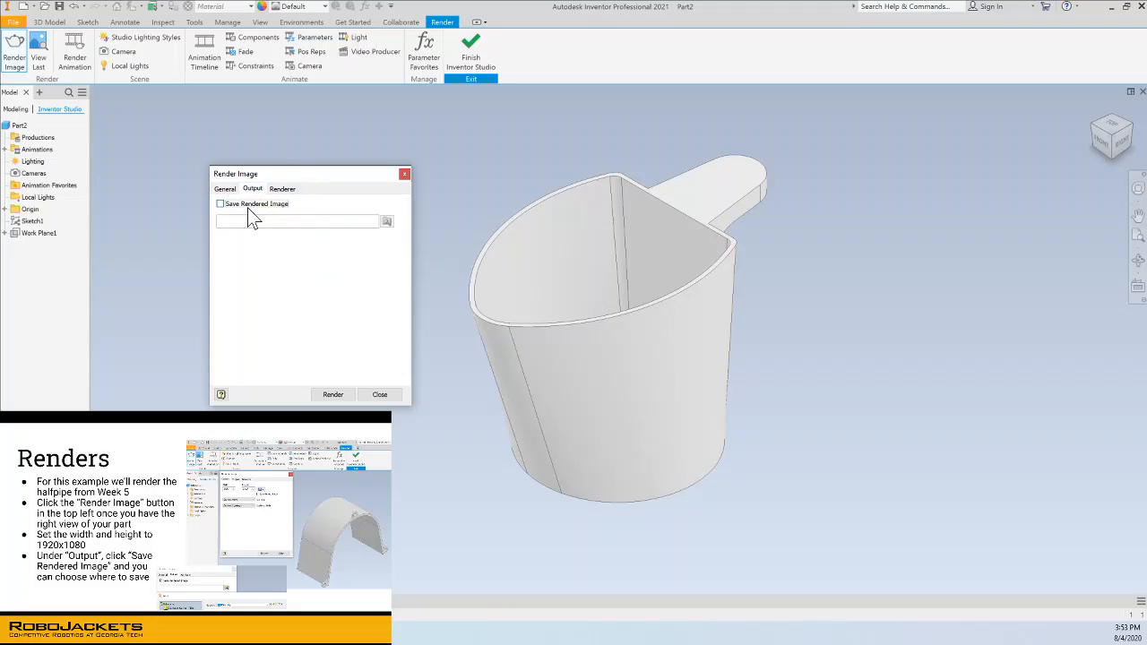
left_click(222, 204)
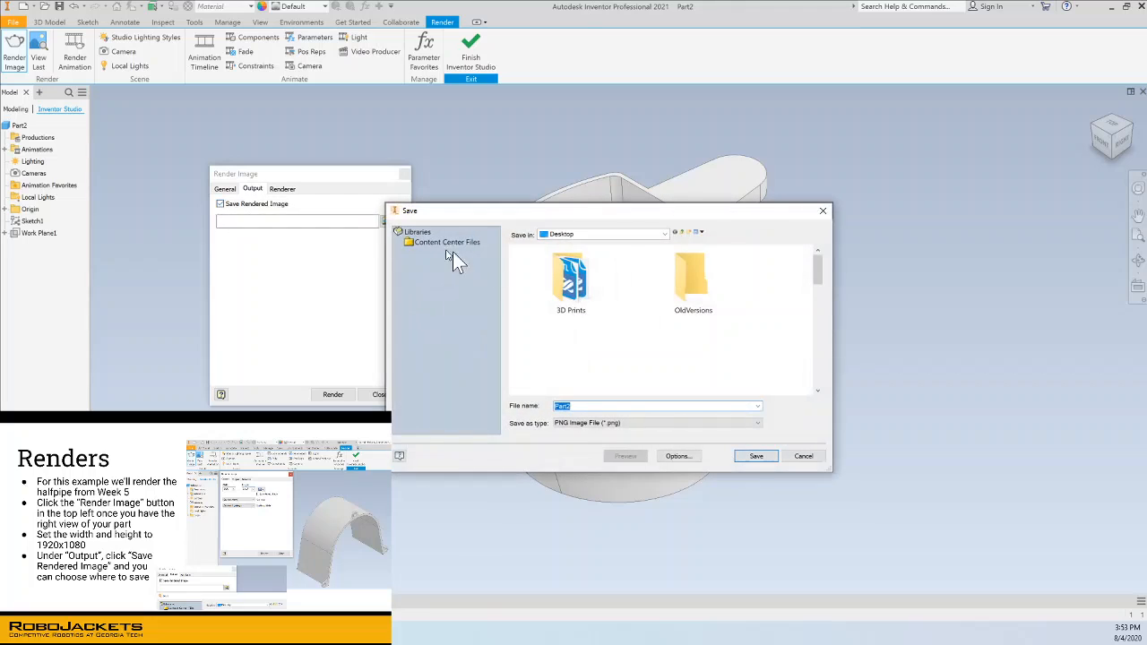
left_click(823, 212)
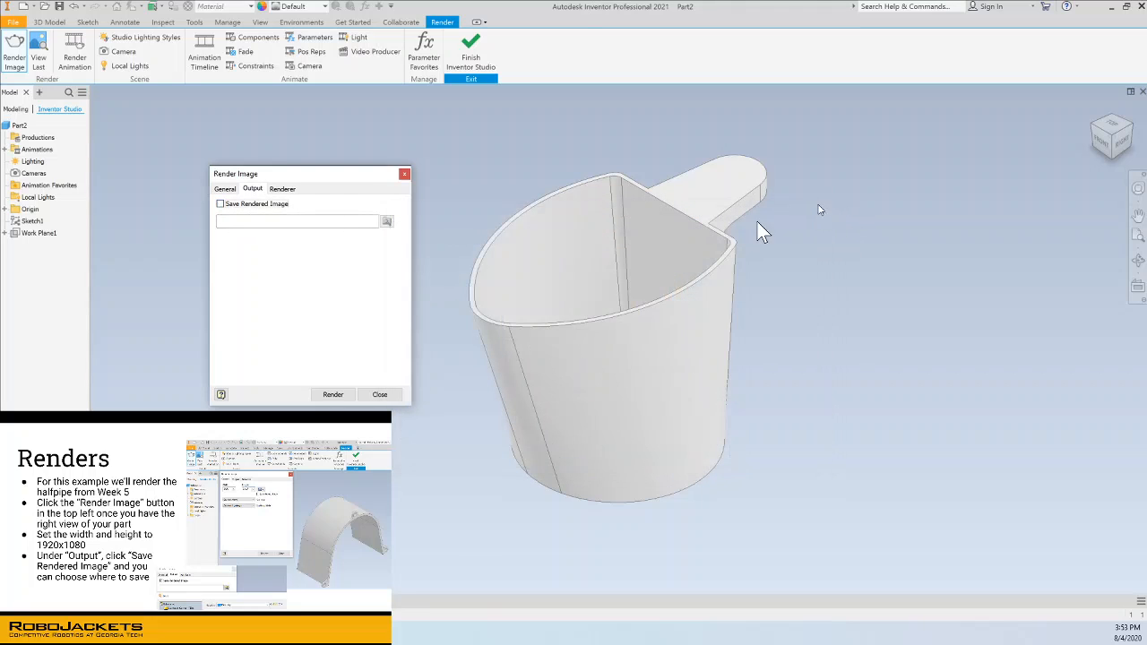
Set the render duration to Until Satisfactory and start rendering the image of the cup.
left_click(282, 190)
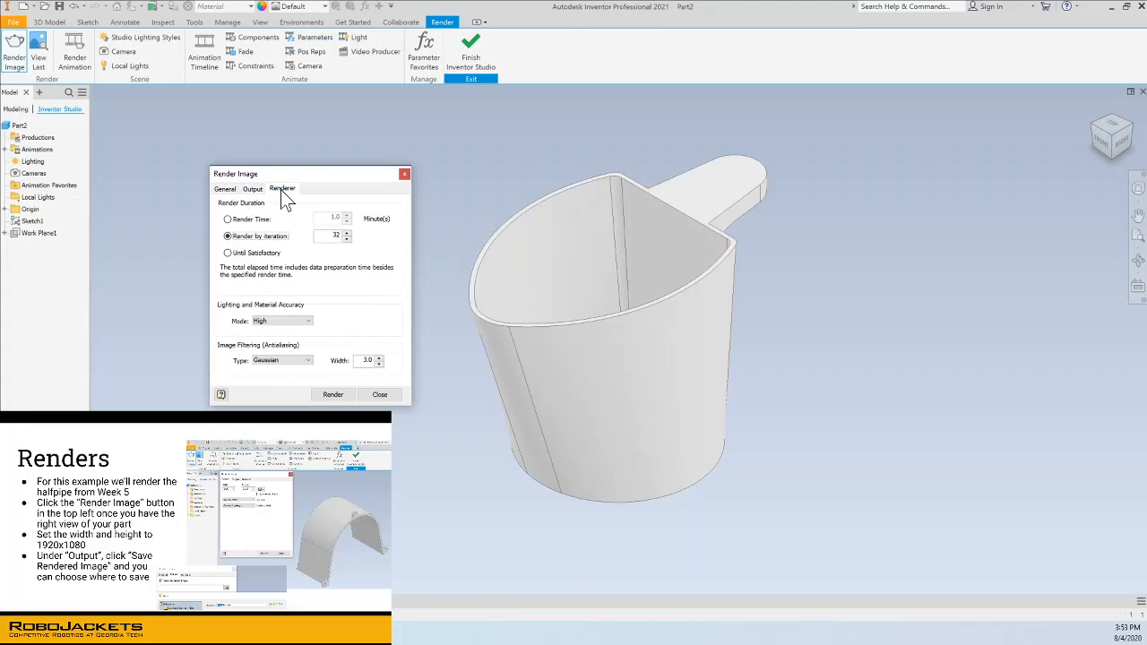
left_click(265, 256)
key("Right")
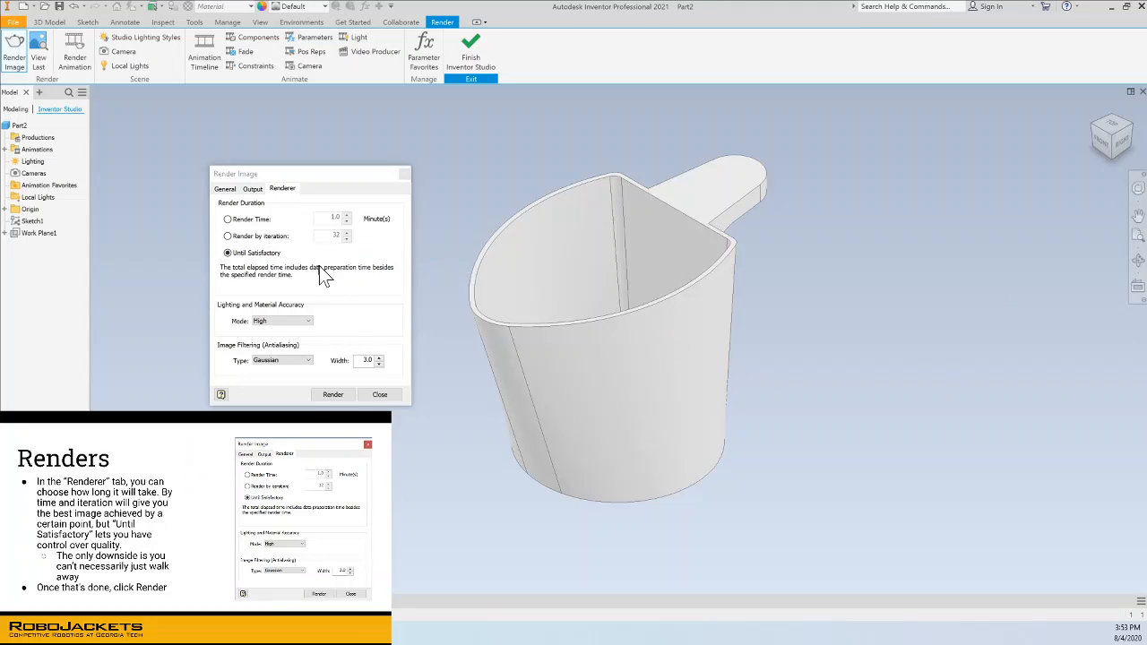
left_click(329, 296)
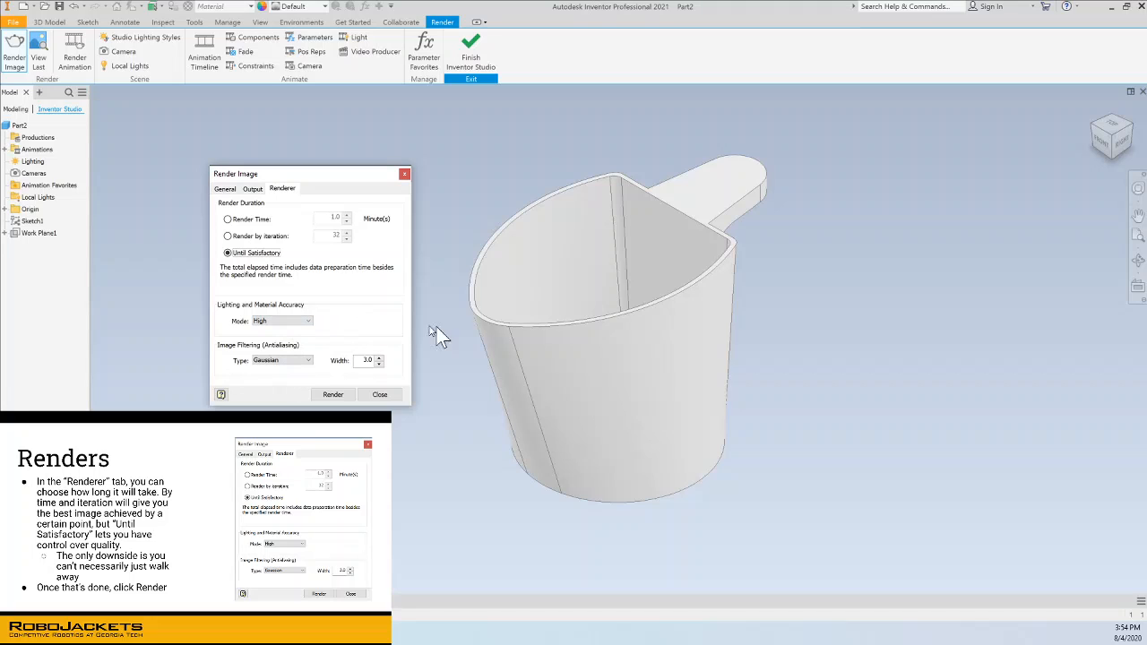
left_click(16, 517)
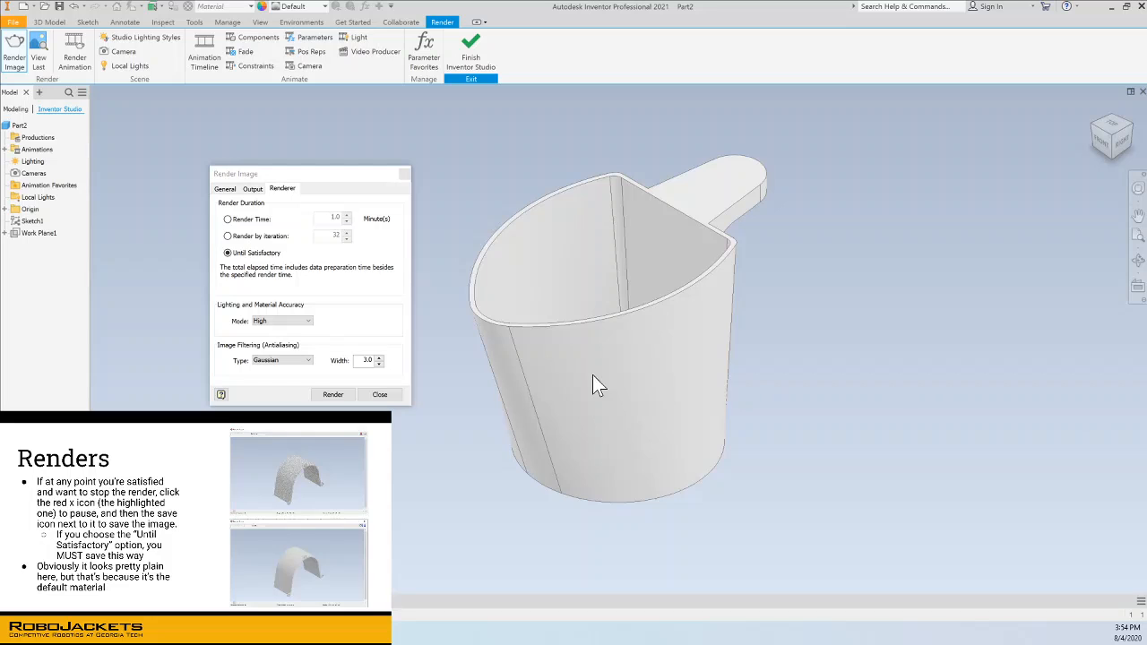
left_click(330, 395)
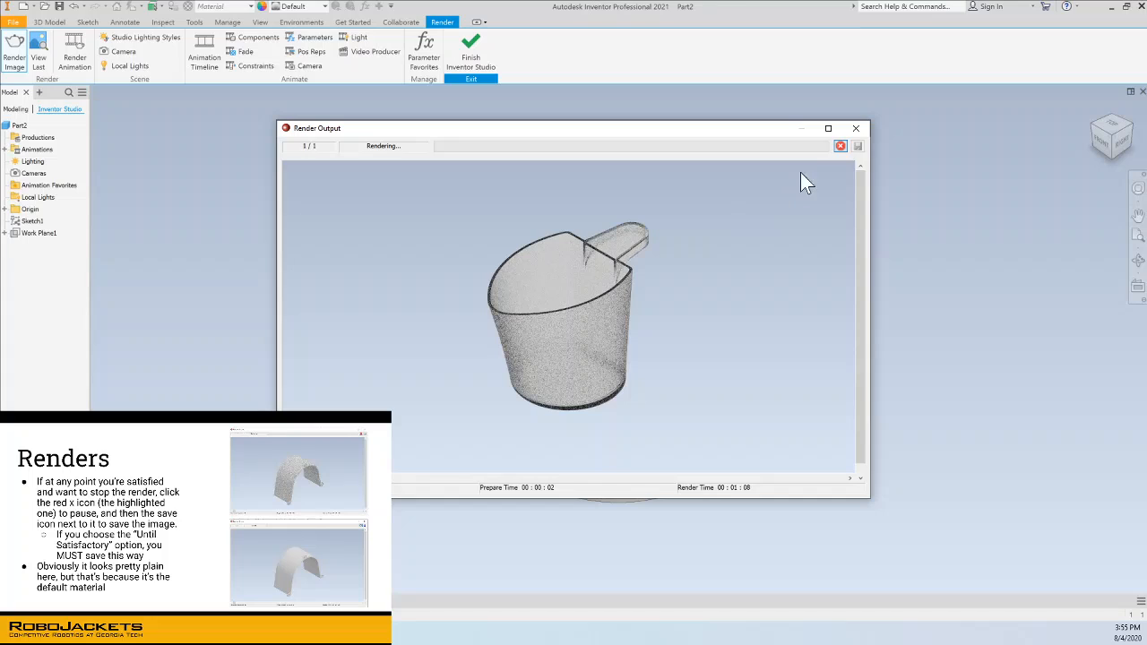
Pause the running render and save the image to the Desktop as a PNG file named Part2.
left_click(840, 147)
left_click(857, 146)
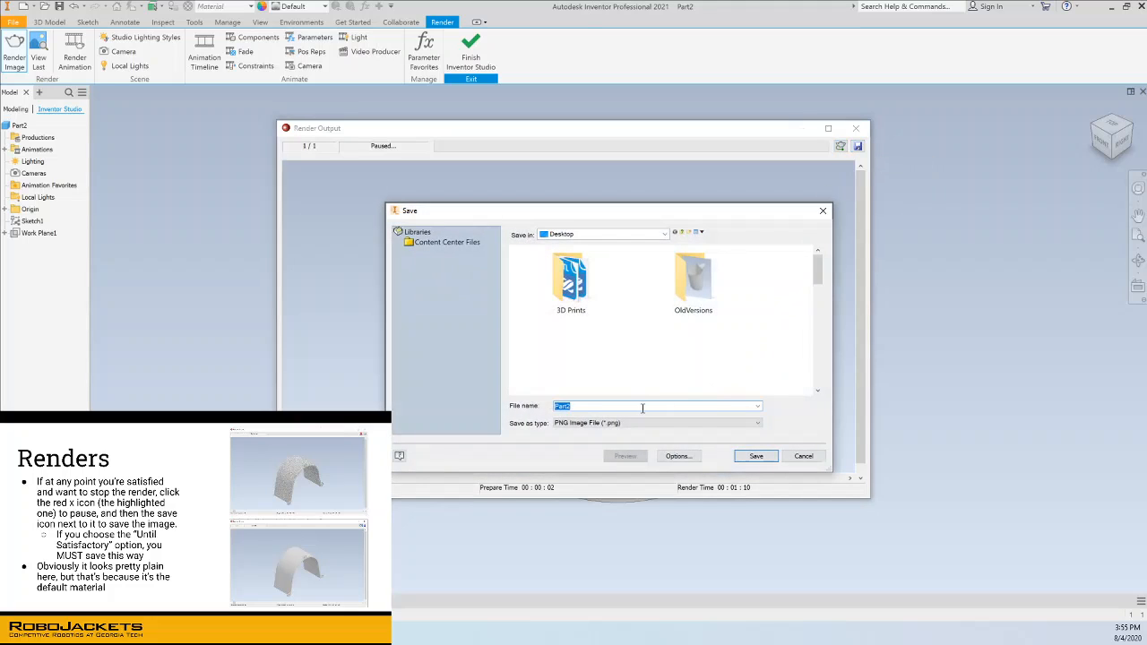
left_click(750, 456)
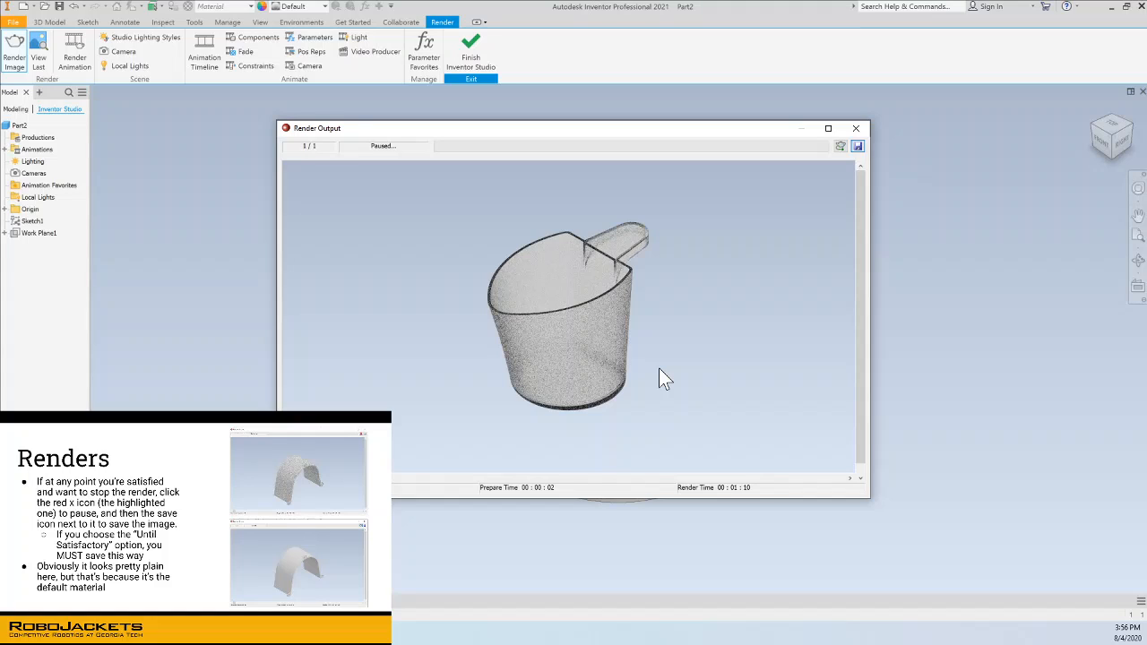
Close the render output and render settings, and finish Inventor Studio to return to part modeling.
left_click(857, 129)
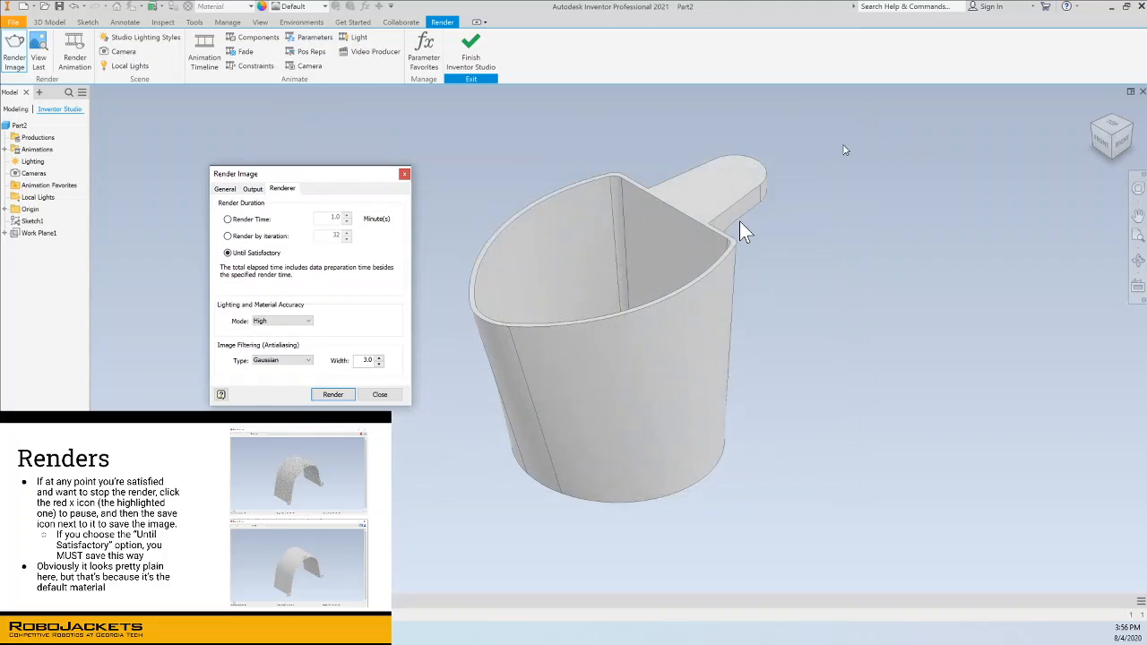
left_click(380, 394)
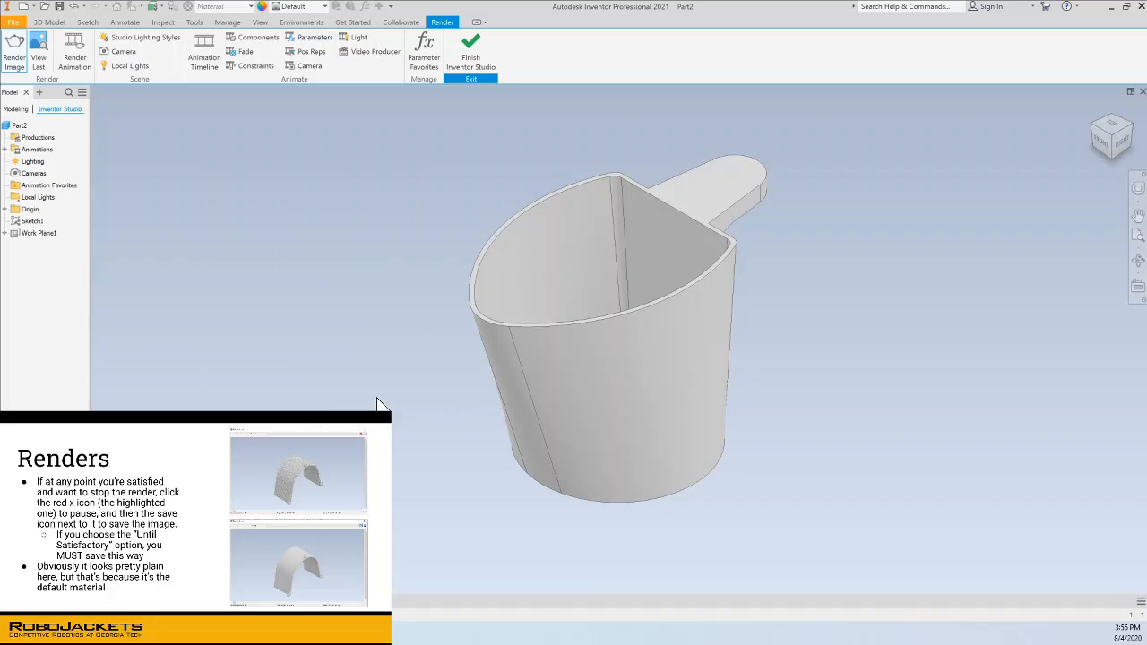
left_click(476, 38)
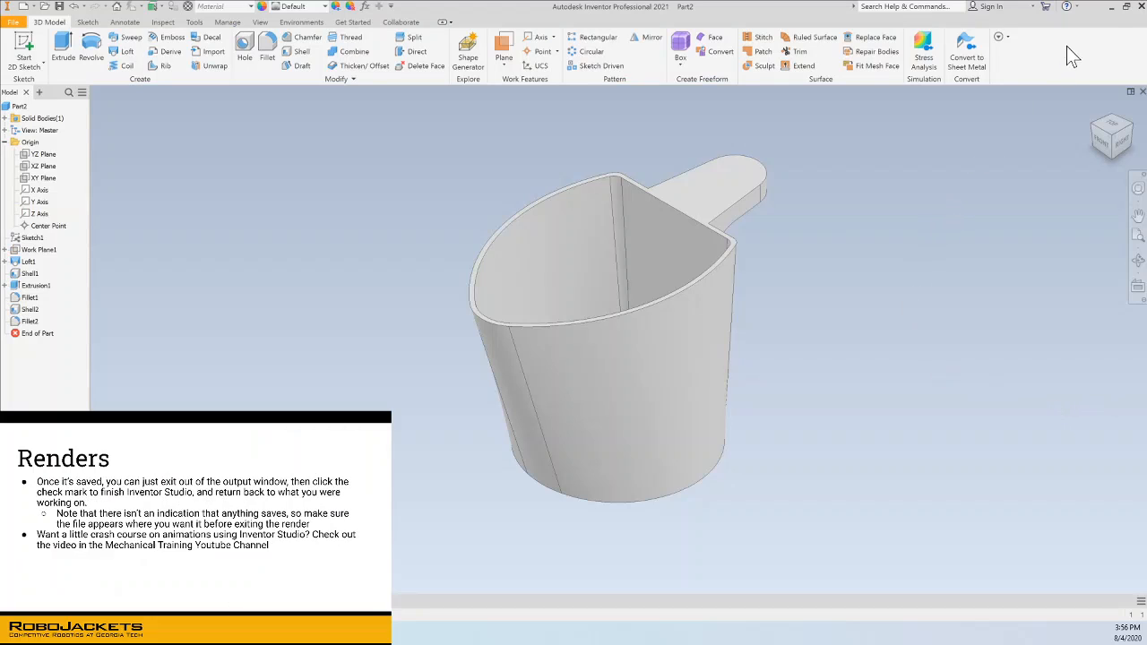
Minimize Inventor, view the saved Part2 render from the Desktop folder in Photos, and close both the image and the folder.
left_click(1108, 7)
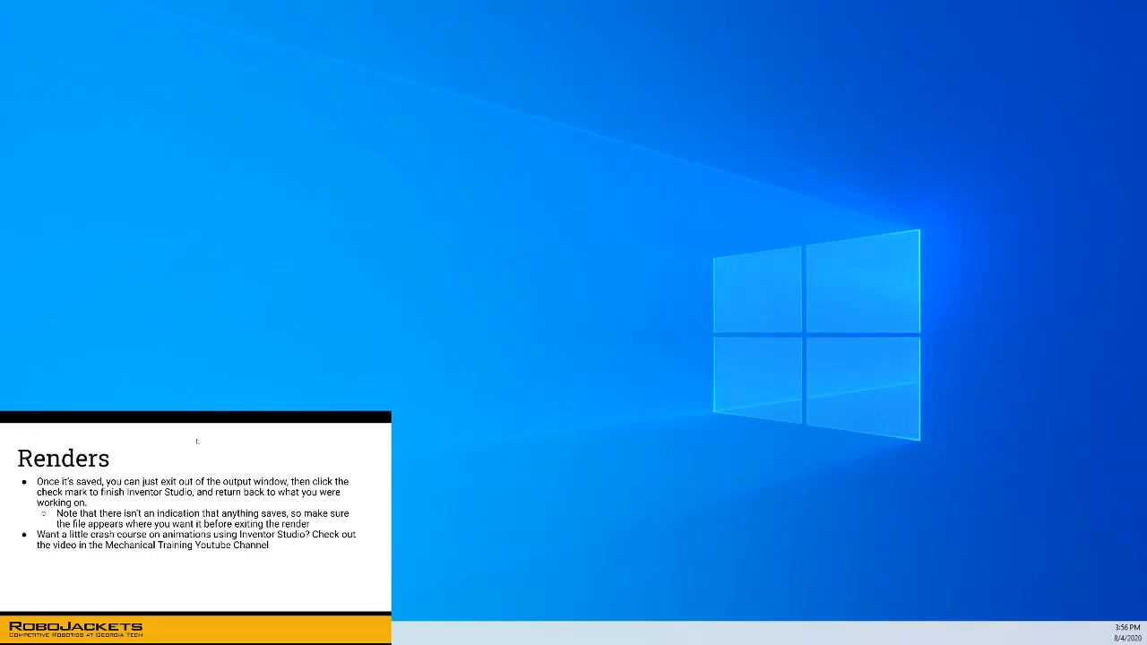
left_click_drag(197, 443, 428, 125)
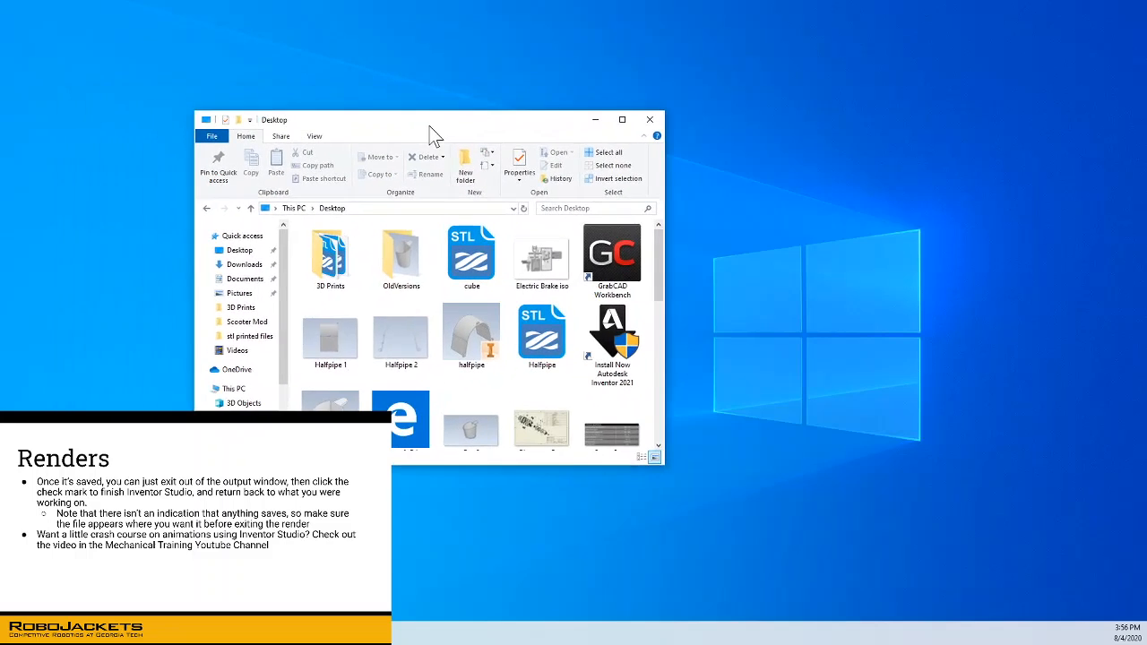
scroll(466, 354, "down", 1)
double_click(472, 410)
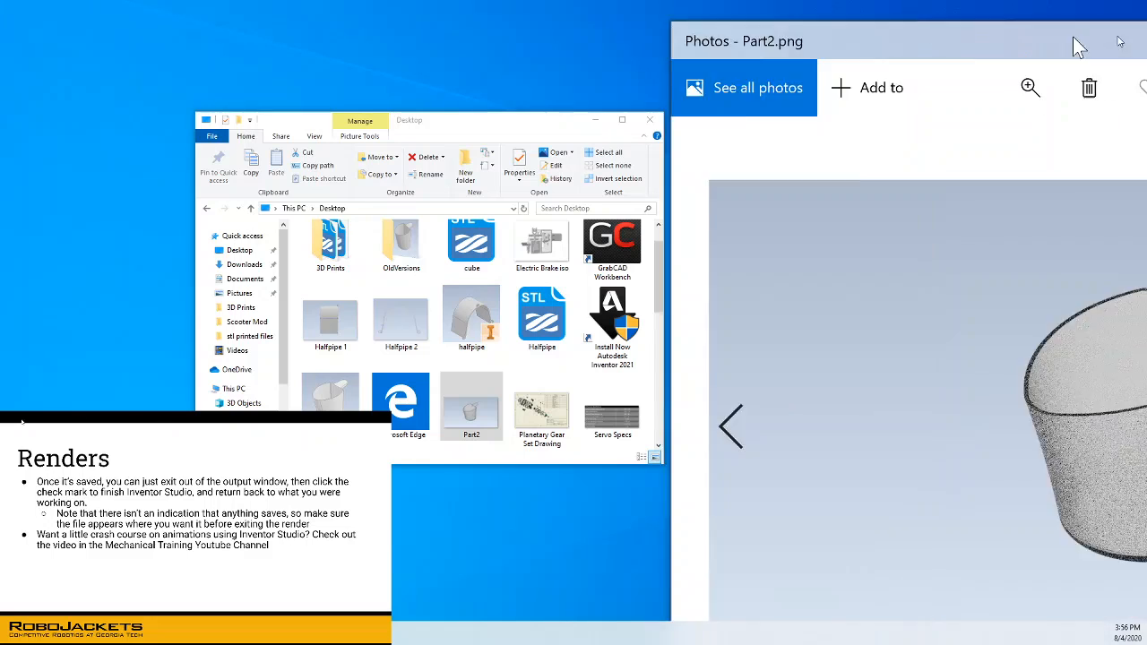
left_click_drag(1077, 41, 439, 148)
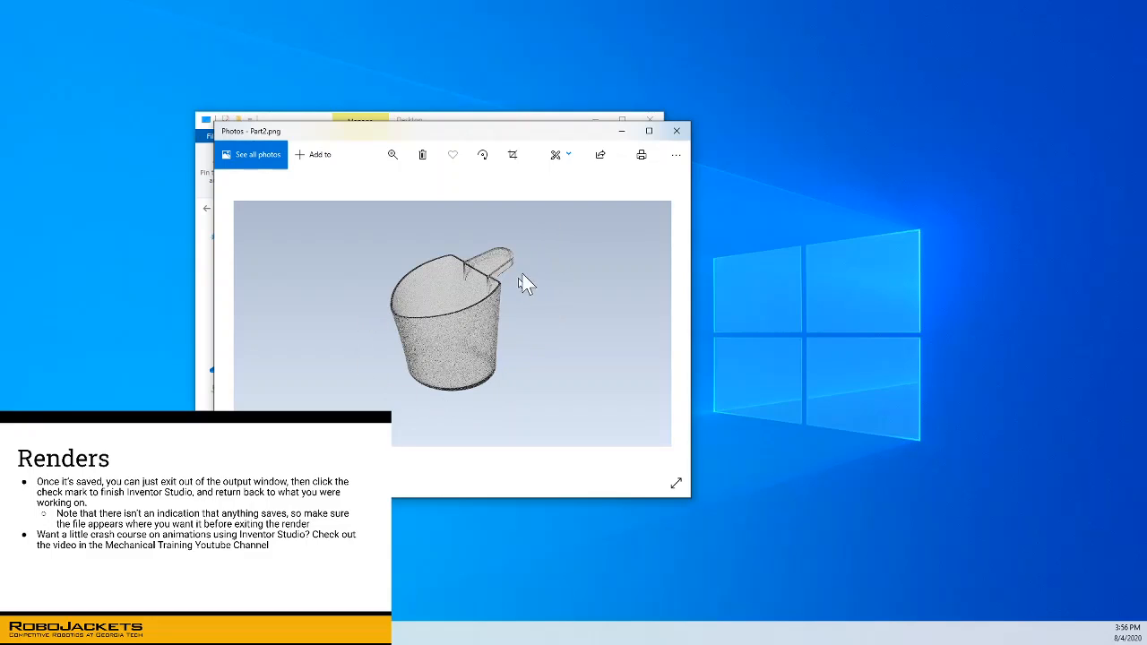
left_click(677, 132)
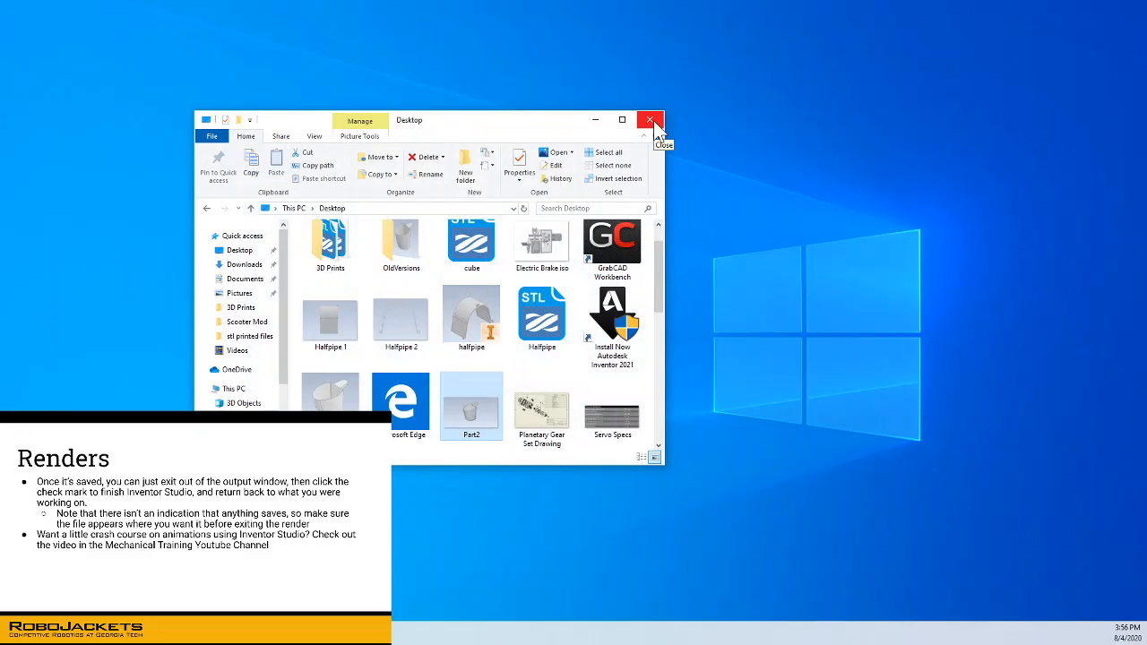
left_click(653, 120)
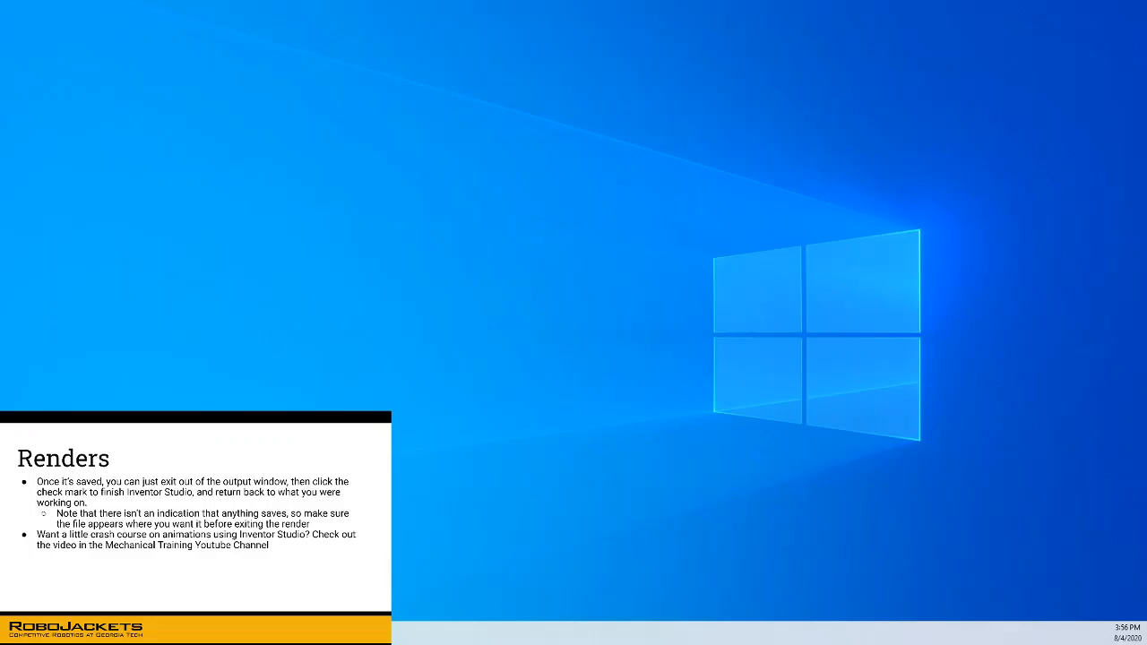